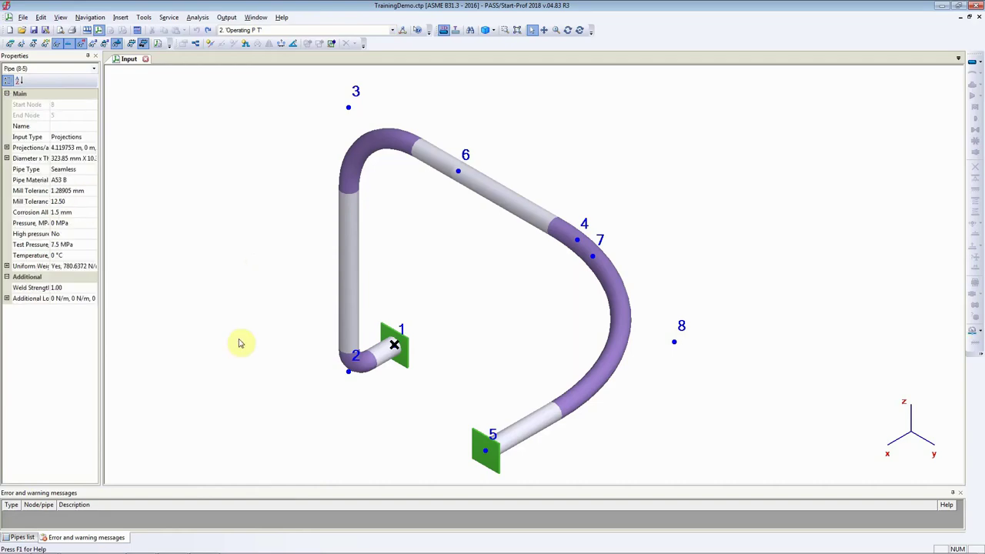
Select the vertical pipe element 2-3 between nodes 2 and 3 in the 3D view
left_click(345, 287)
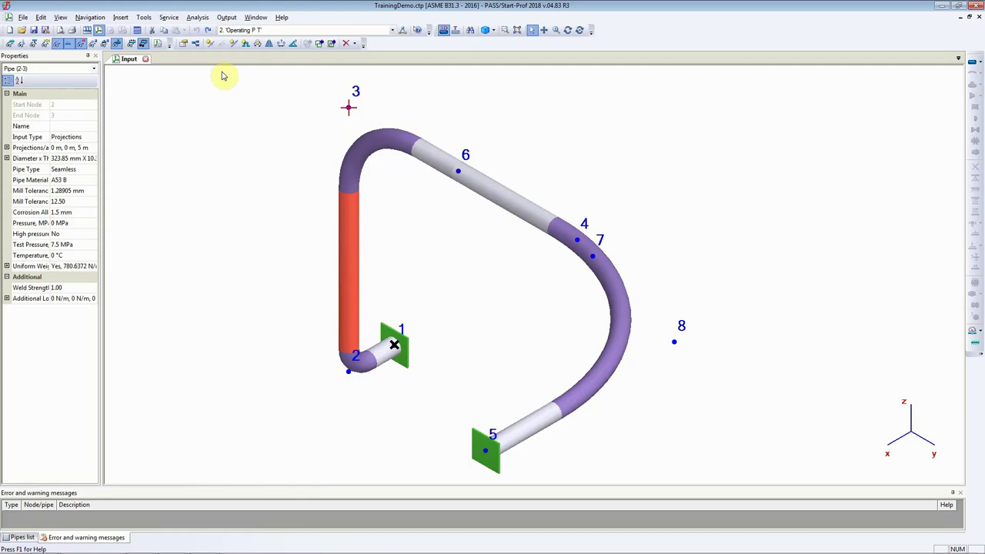
left_click(232, 48)
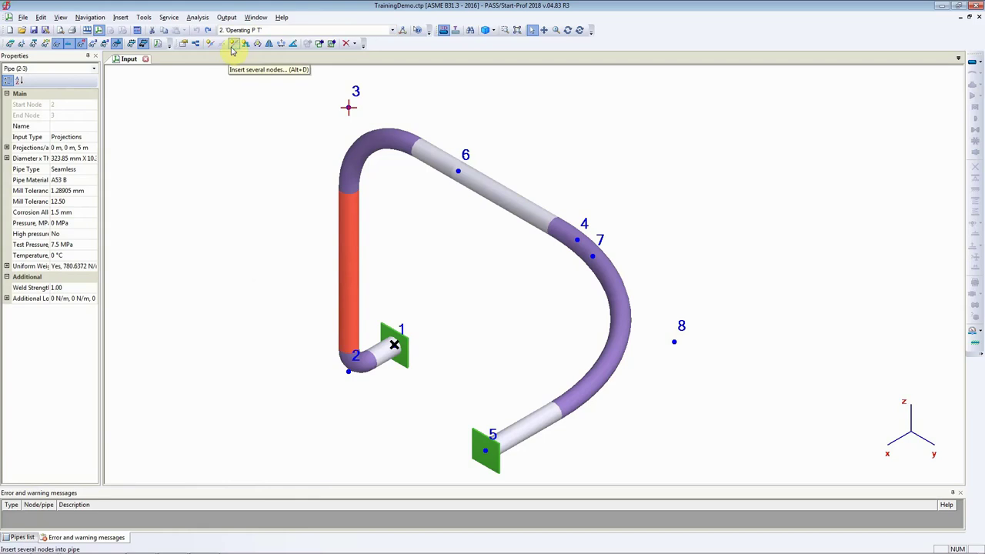
Bring up the Tools > Insert Several Nodes split dialog for pipe 2-3
left_click(143, 19)
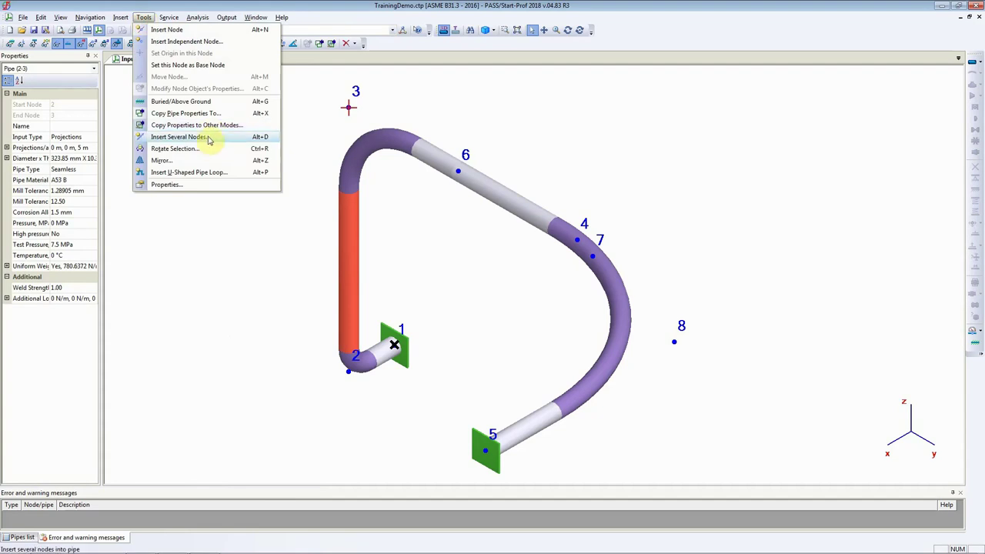
left_click(168, 138)
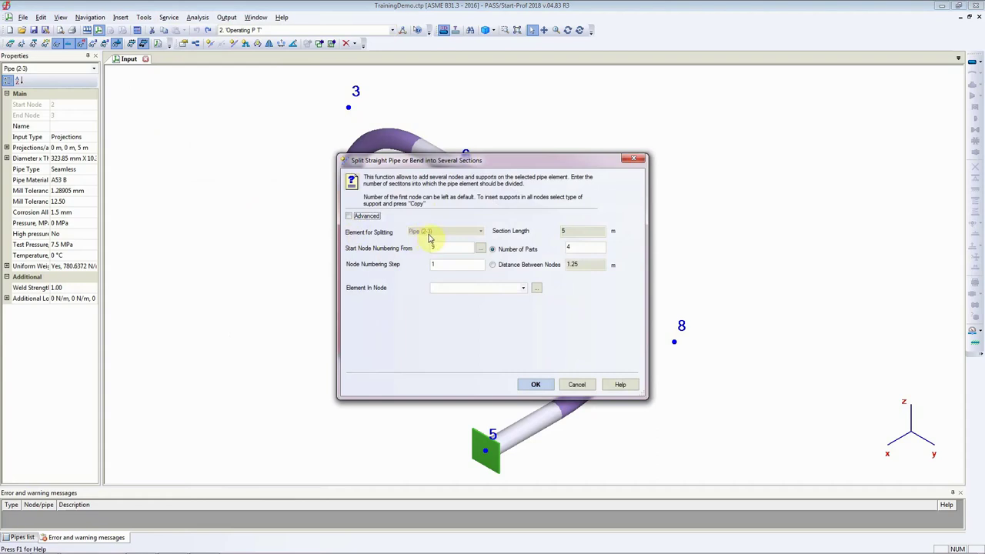
Start new node numbering at 9 and divide pipe 2-3 into 3 parts of 1.667 m
left_click(566, 231)
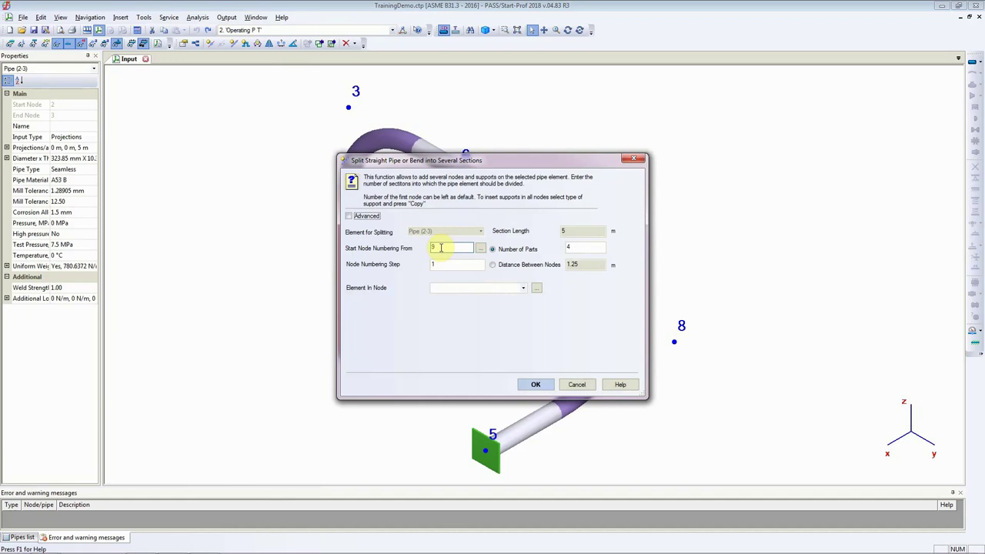
left_click(577, 247)
double_click(580, 248)
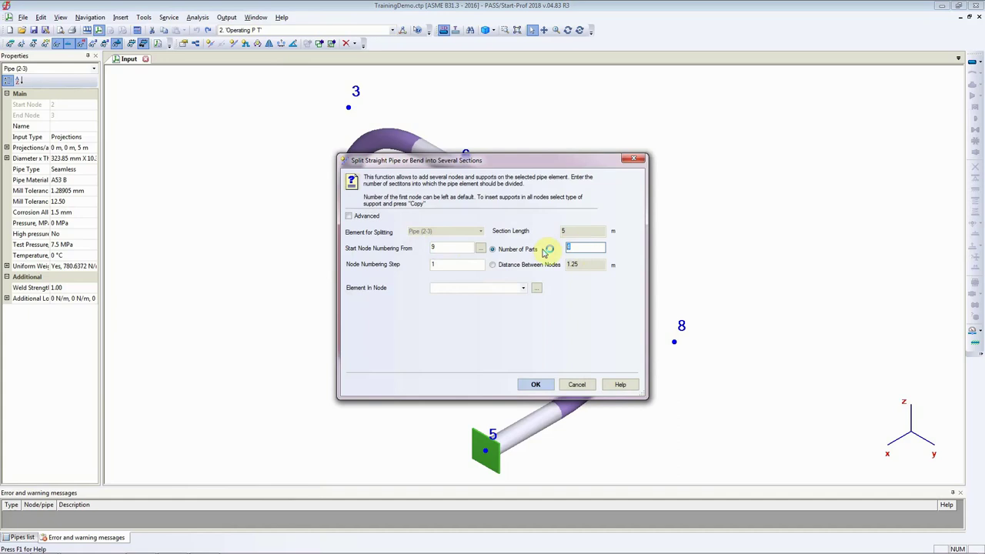
type("3")
Confirm the three-section split with no supports, creating nodes 10 and 11
left_click(468, 290)
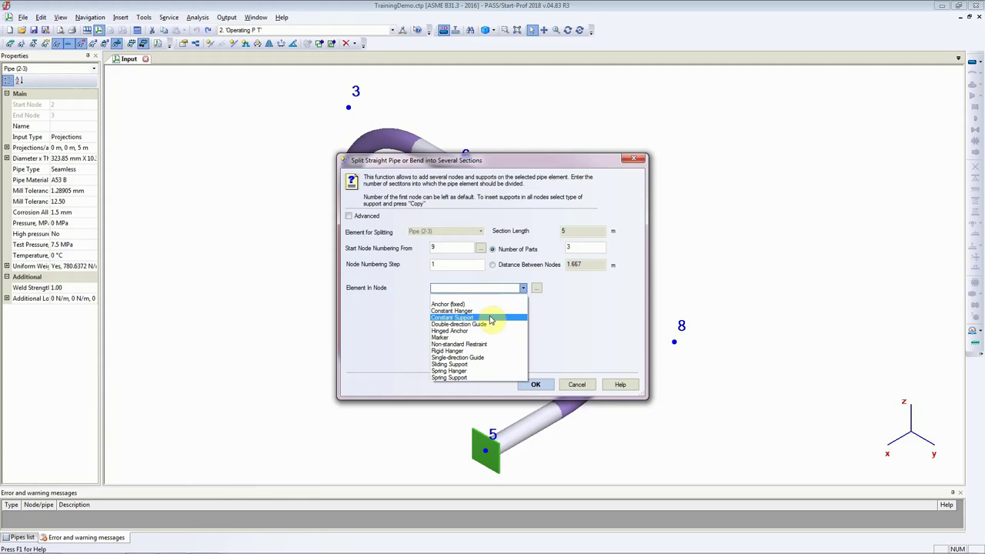
left_click(460, 289)
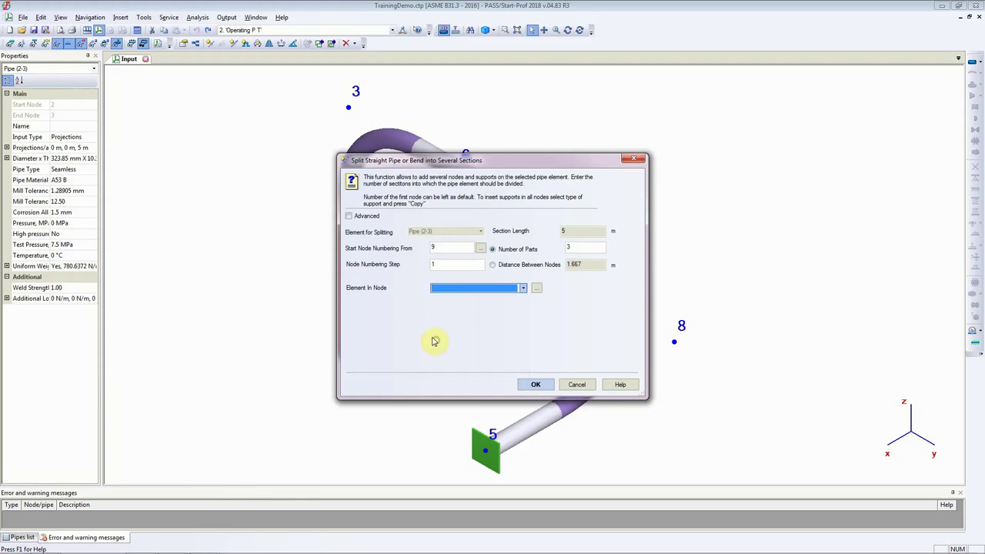
left_click(534, 384)
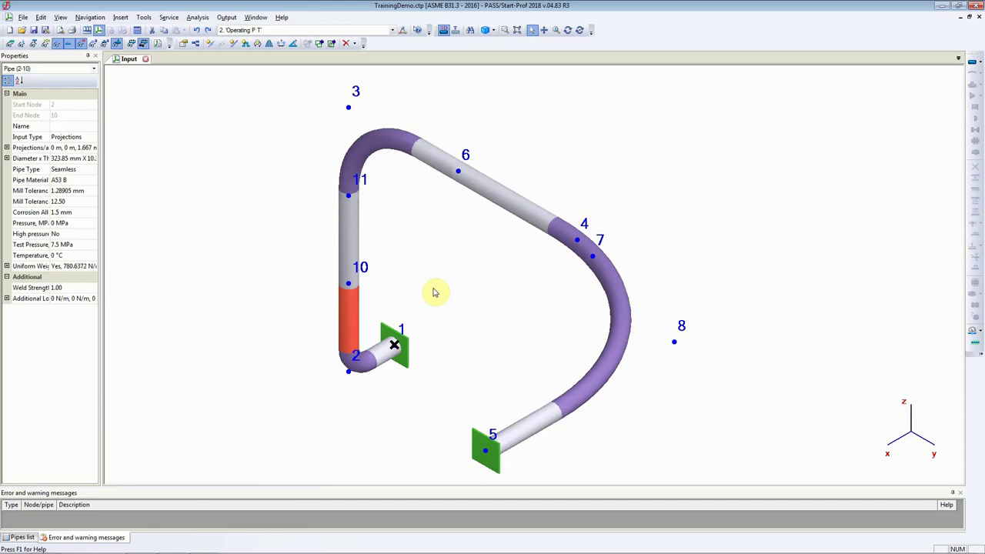
Undo the three-section split and reset pipe 2-3 to 4 parts of 1.25 m
left_click(41, 17)
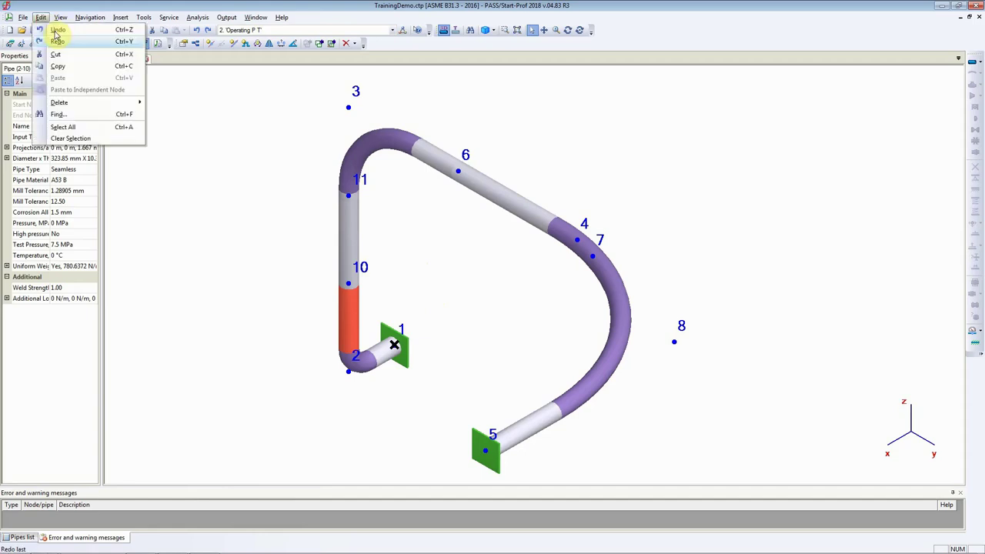
left_click(57, 40)
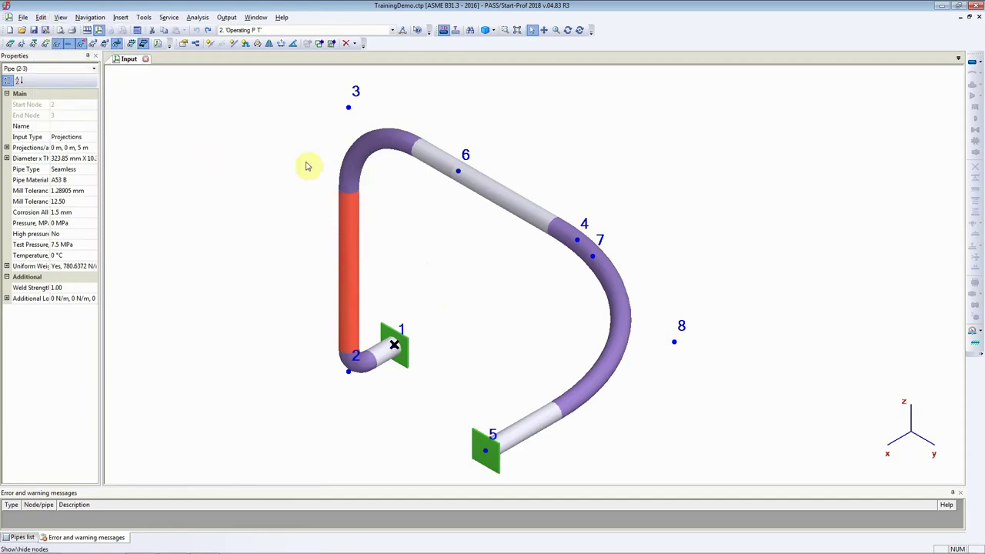
left_click(234, 43)
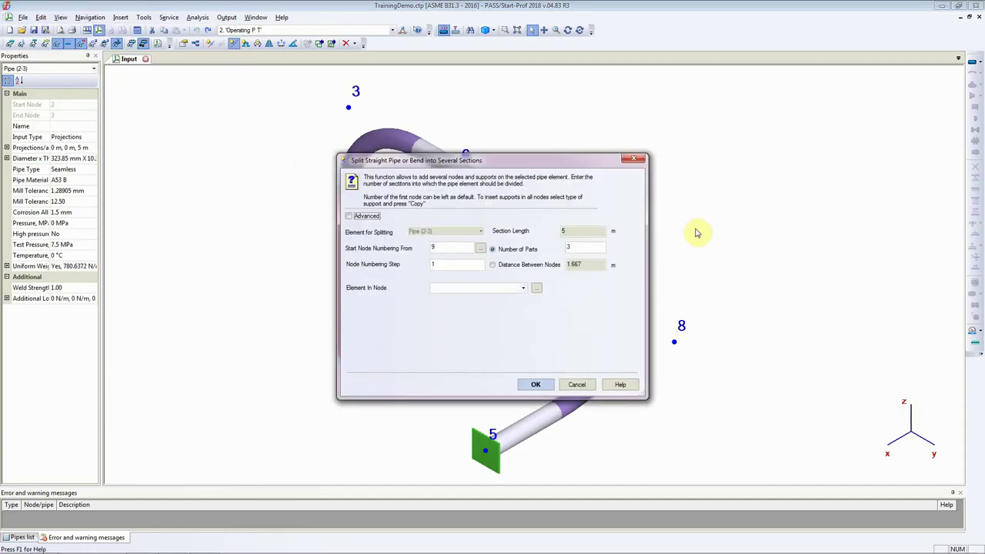
double_click(585, 247)
type("4")
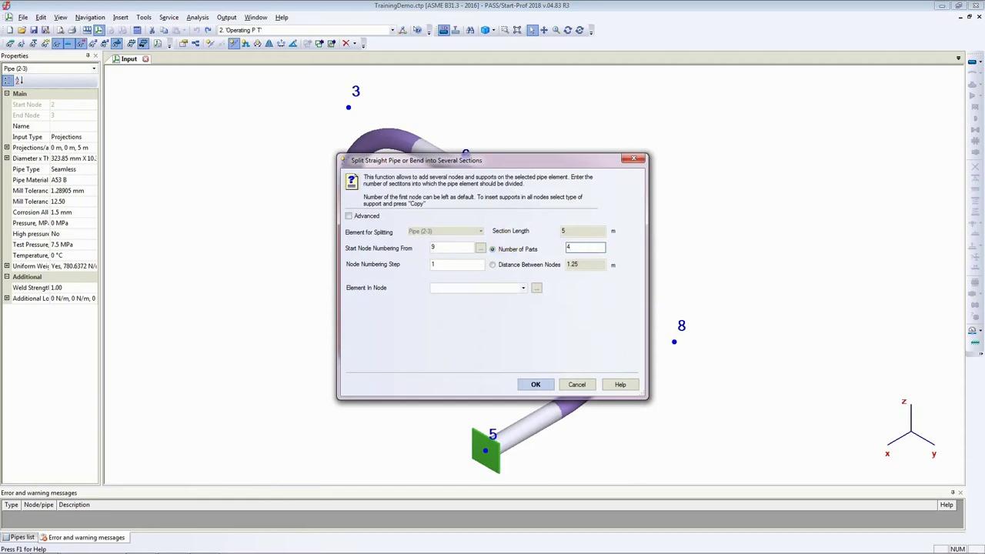
Apply the four-part split, adding nodes 10, 11 and 12, and inspect node 12 at the bend
left_click(539, 383)
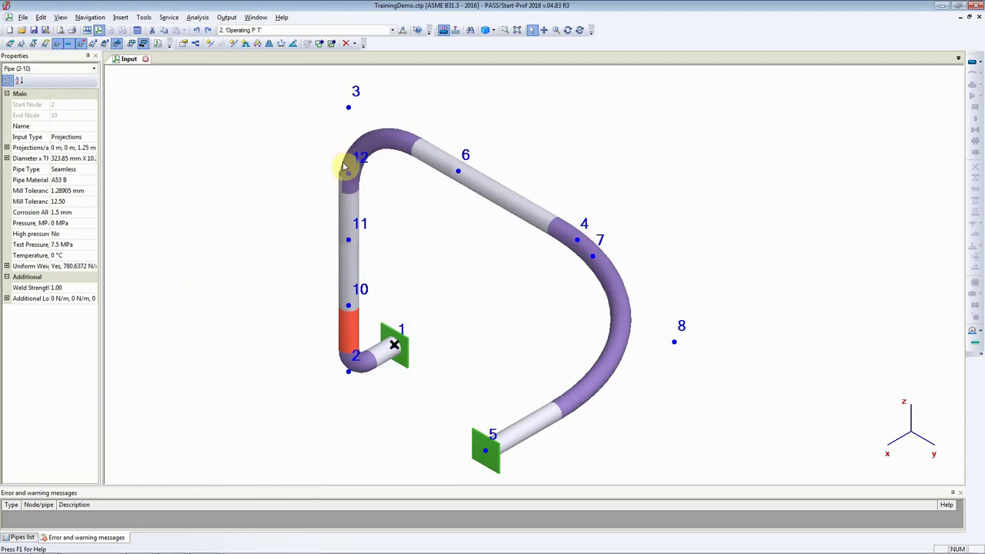
scroll(346, 169, "up", 5)
scroll(346, 171, "up", 2)
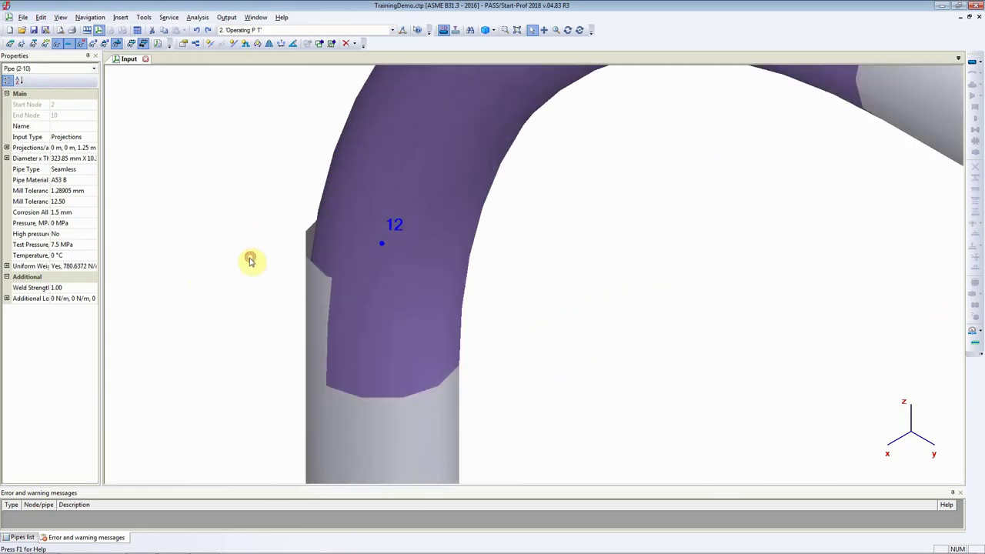
scroll(254, 262, "down", 4)
scroll(292, 254, "down", 1)
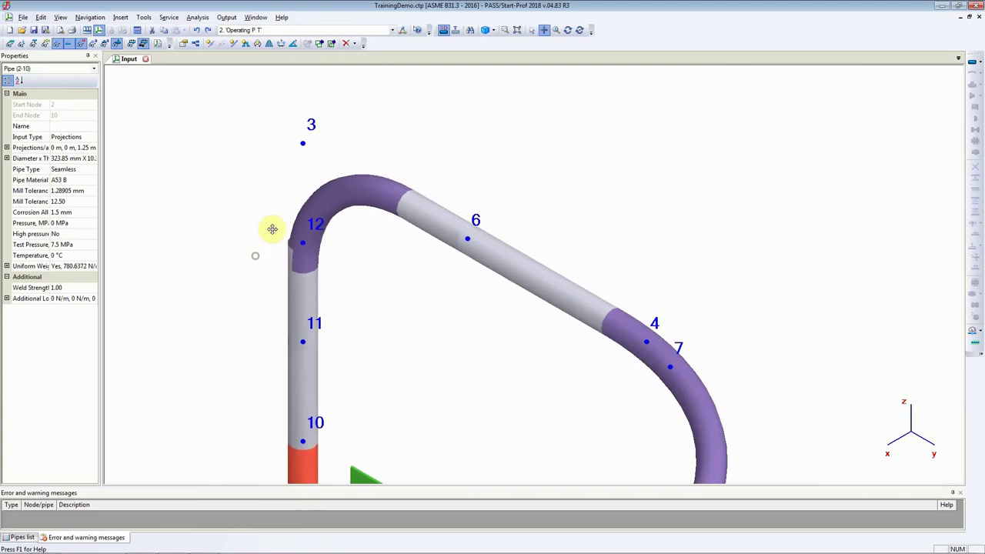
middle_click_drag(270, 226, 290, 202)
Delete node 12 at the bend start, keeping nodes 10 and 11 on pipe 2-3
left_click(340, 192)
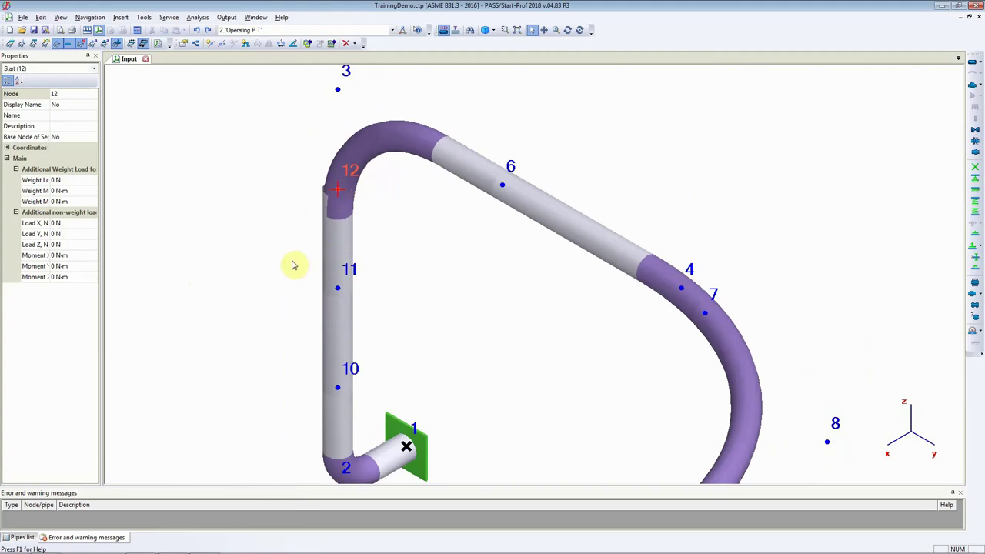
key("Delete")
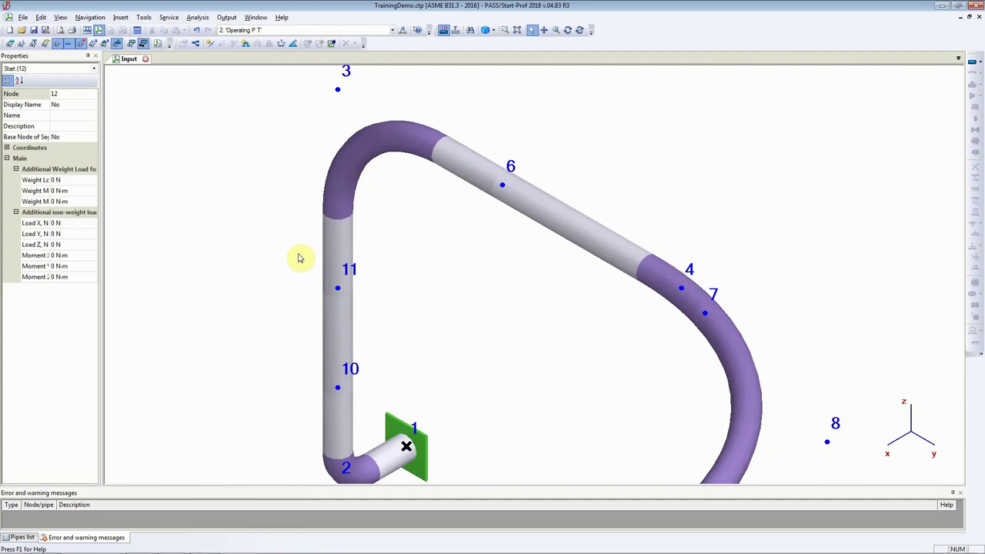